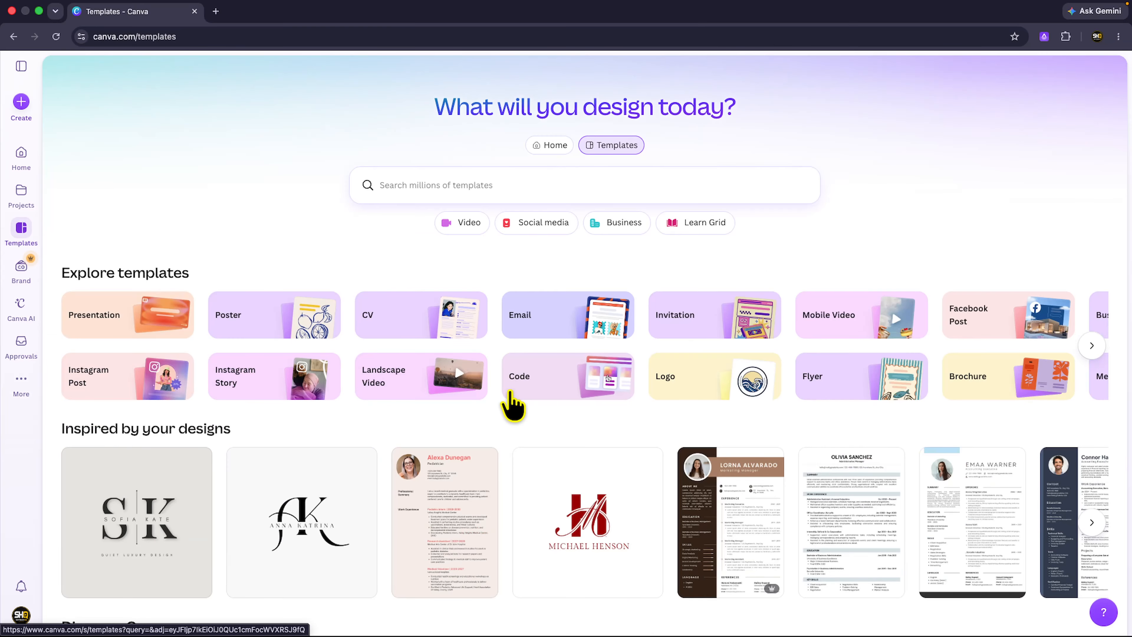
Step: Browse the template gallery and open the preview of the Medicine Resume in Light Pink Red Modern Monotone Style template
scroll(503, 401, "down", 4)
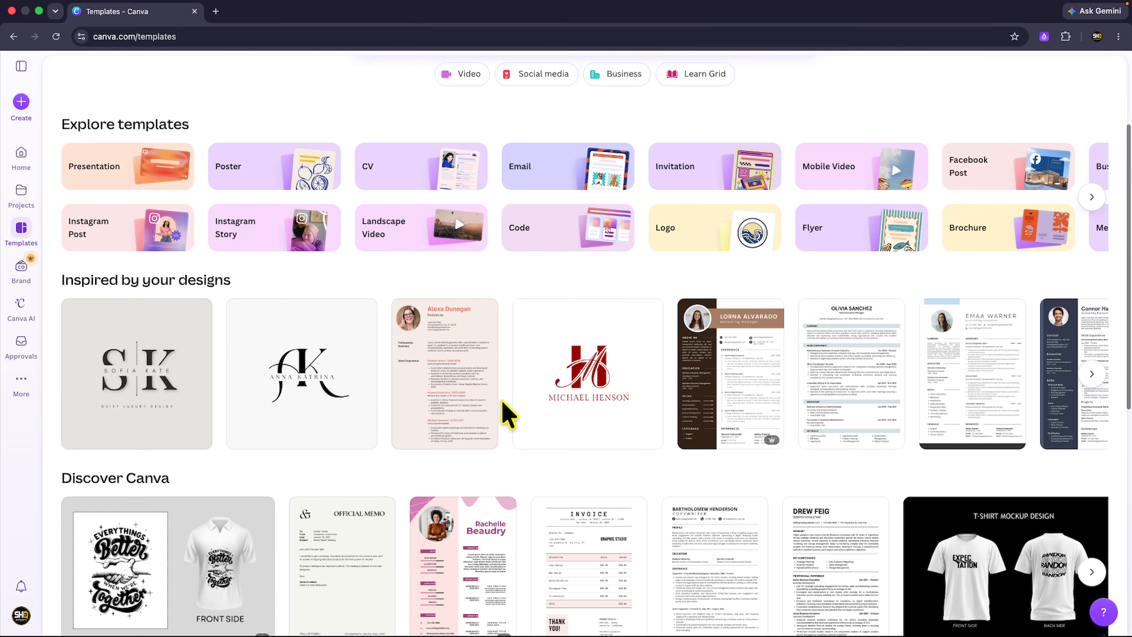
scroll(503, 401, "up", 4)
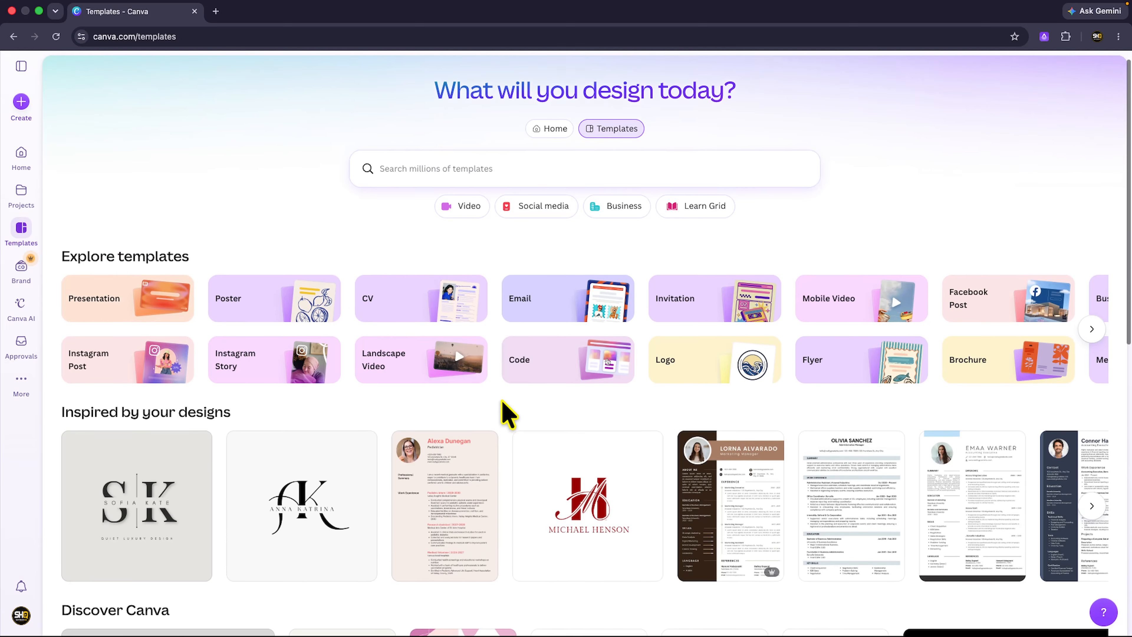
scroll(507, 412, "down", 8)
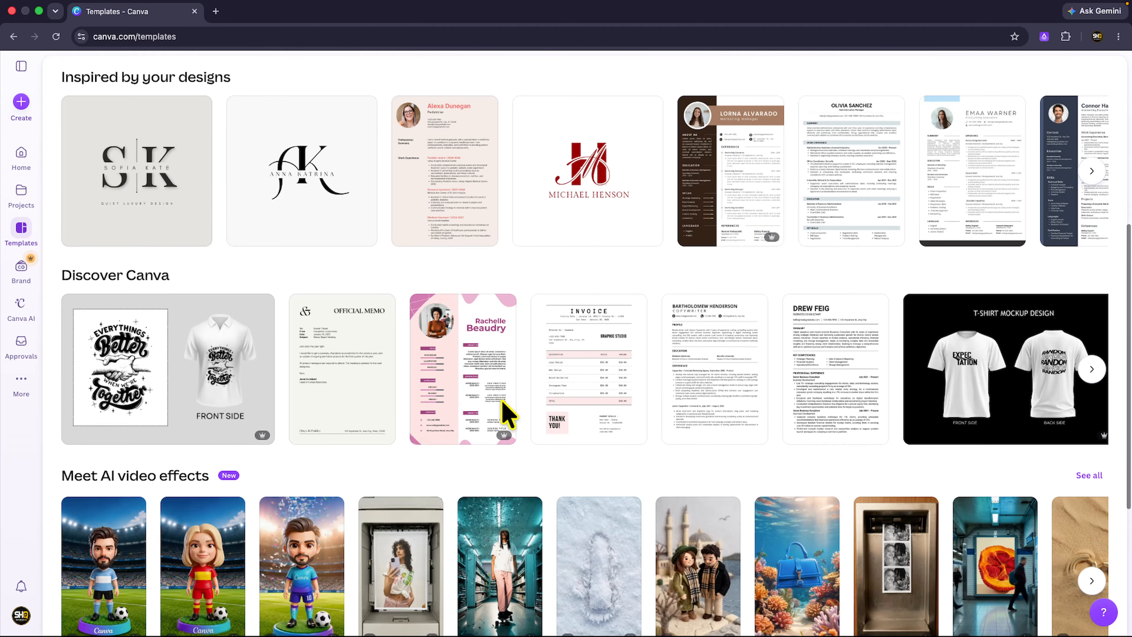
scroll(507, 412, "up", 6)
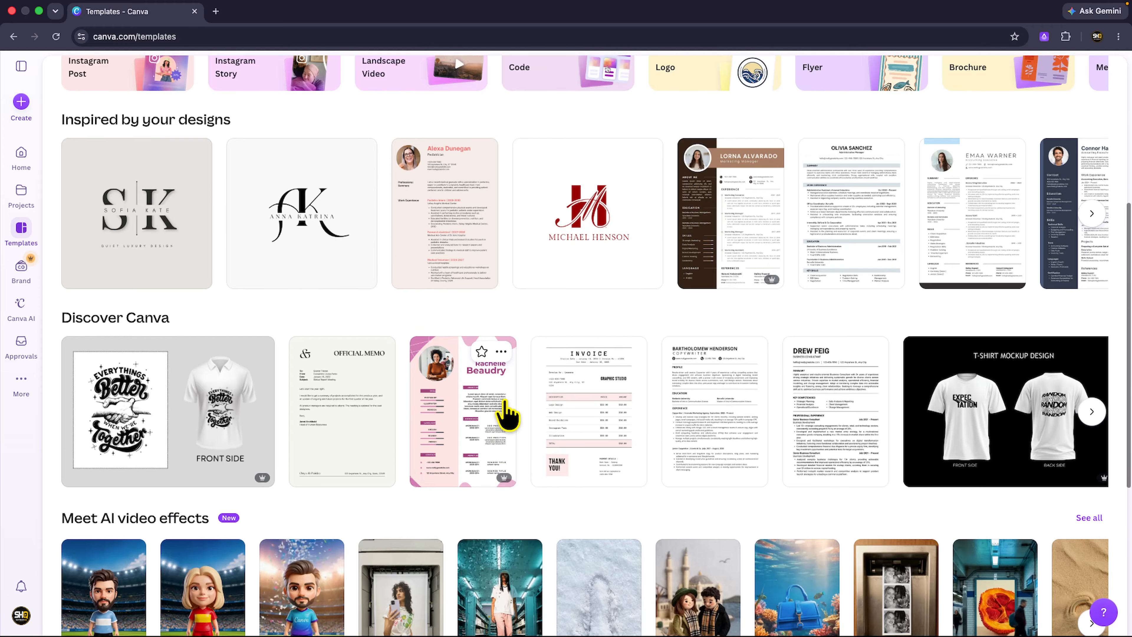
scroll(507, 414, "up", 1)
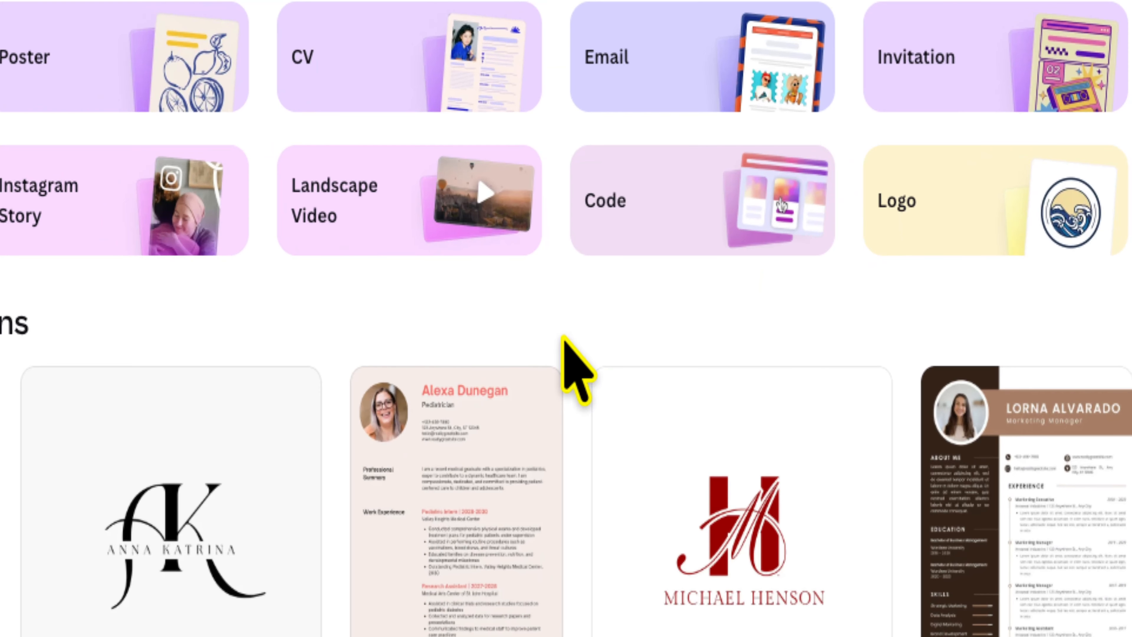
mouse_move(475, 424)
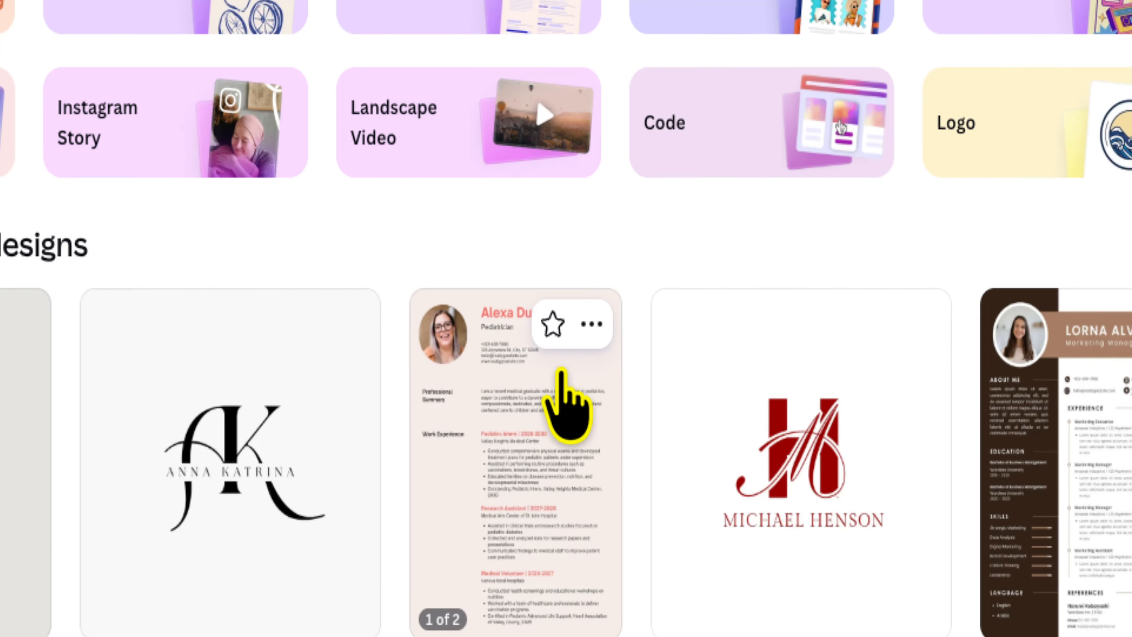
left_click(569, 362)
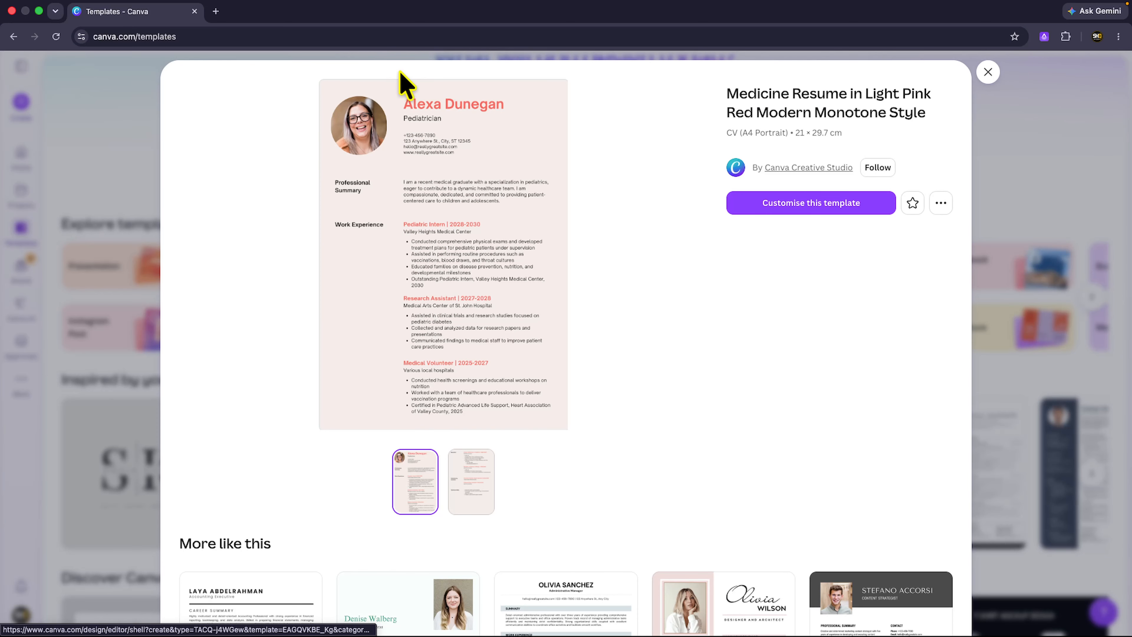
Step: Preview the resume template's second page and similar designs, and open the Medicine Resume template for customising
left_click(463, 480)
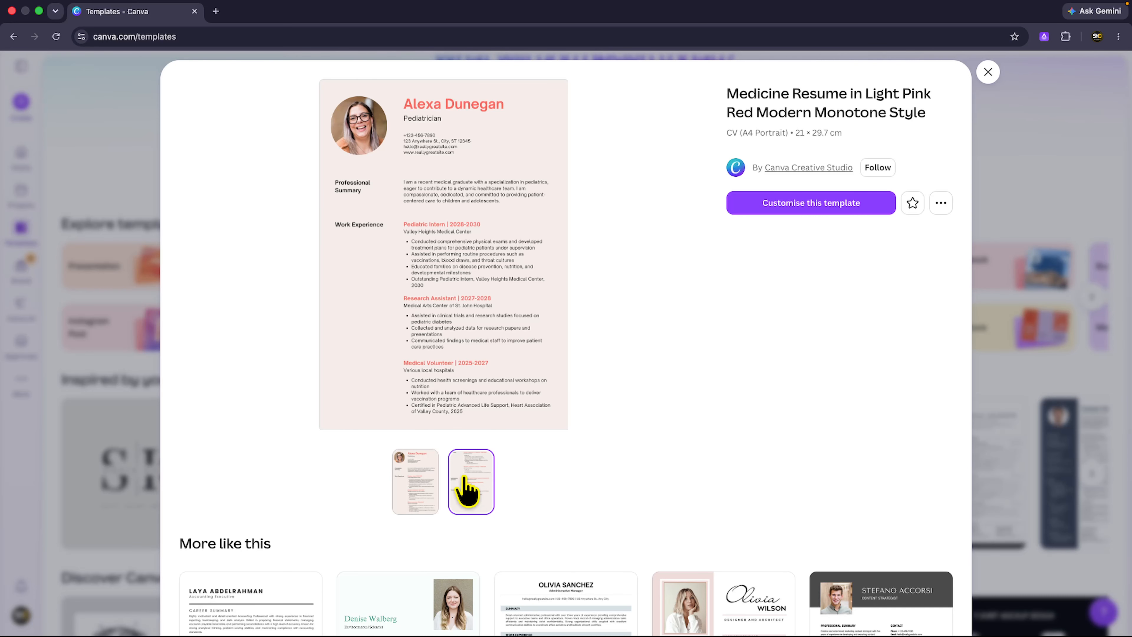
scroll(646, 439, "down", 10)
scroll(644, 435, "up", 12)
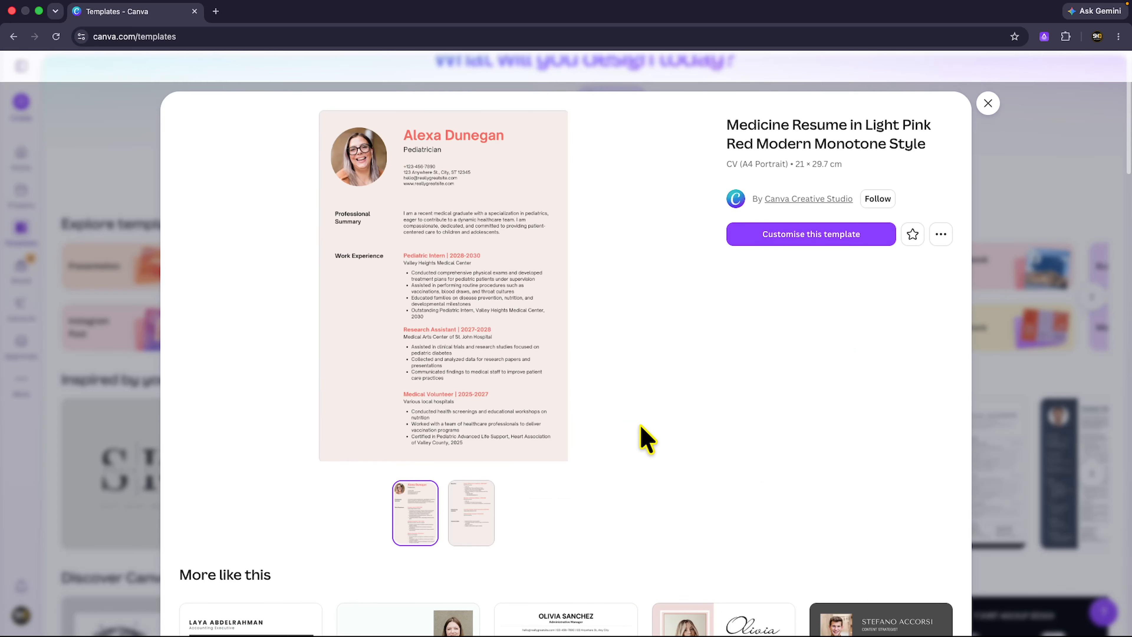
scroll(735, 356, "down", 7)
scroll(722, 386, "down", 3)
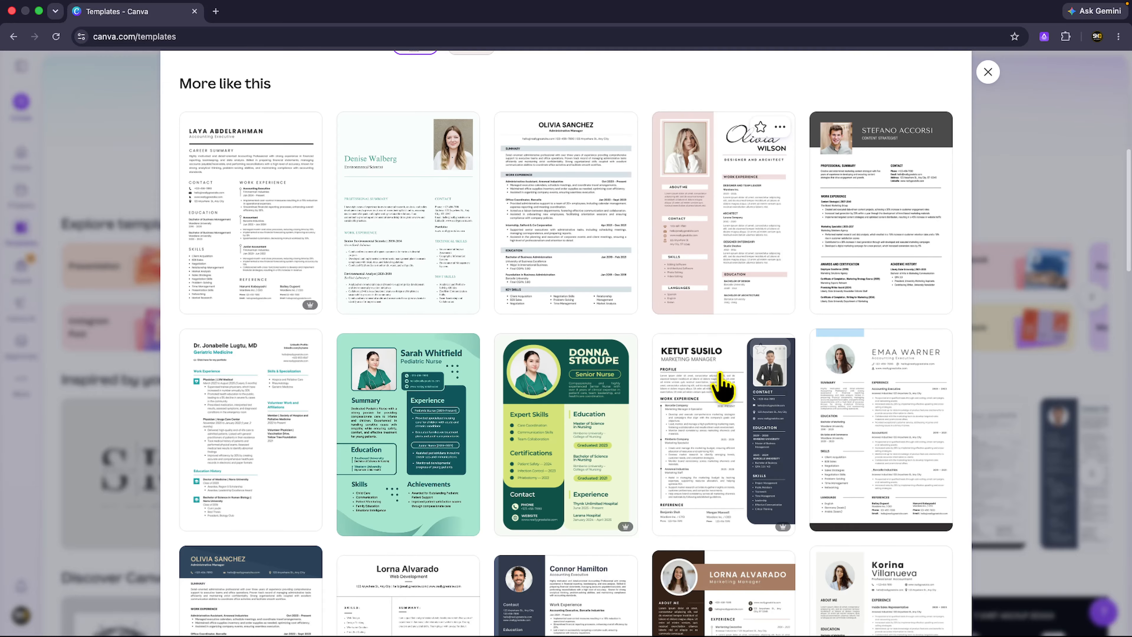
scroll(722, 381, "up", 10)
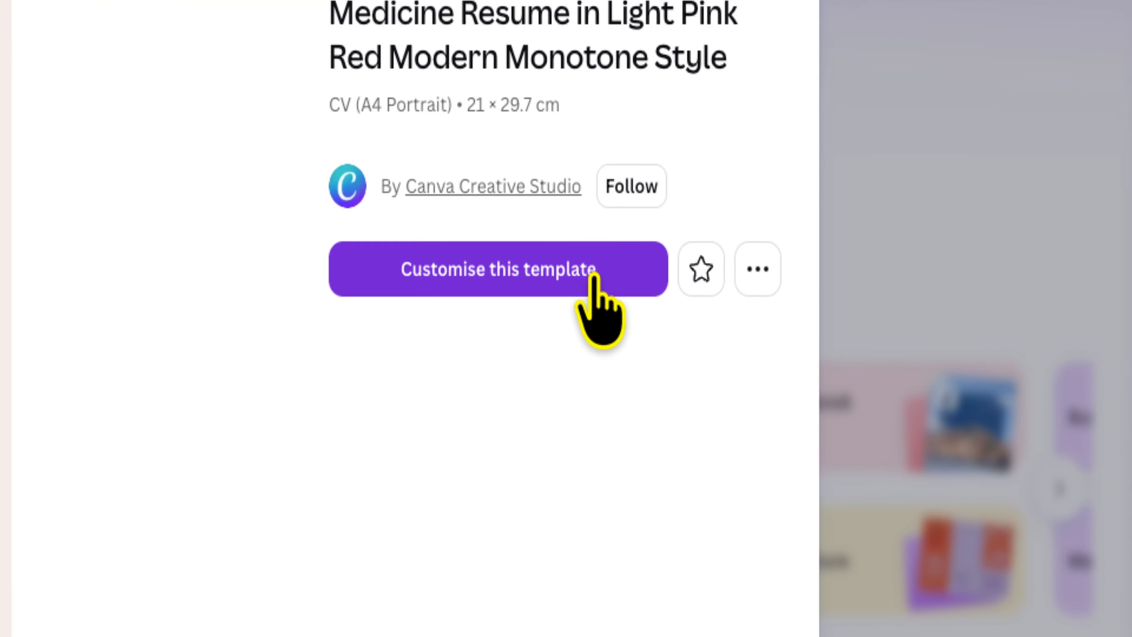
left_click(869, 206)
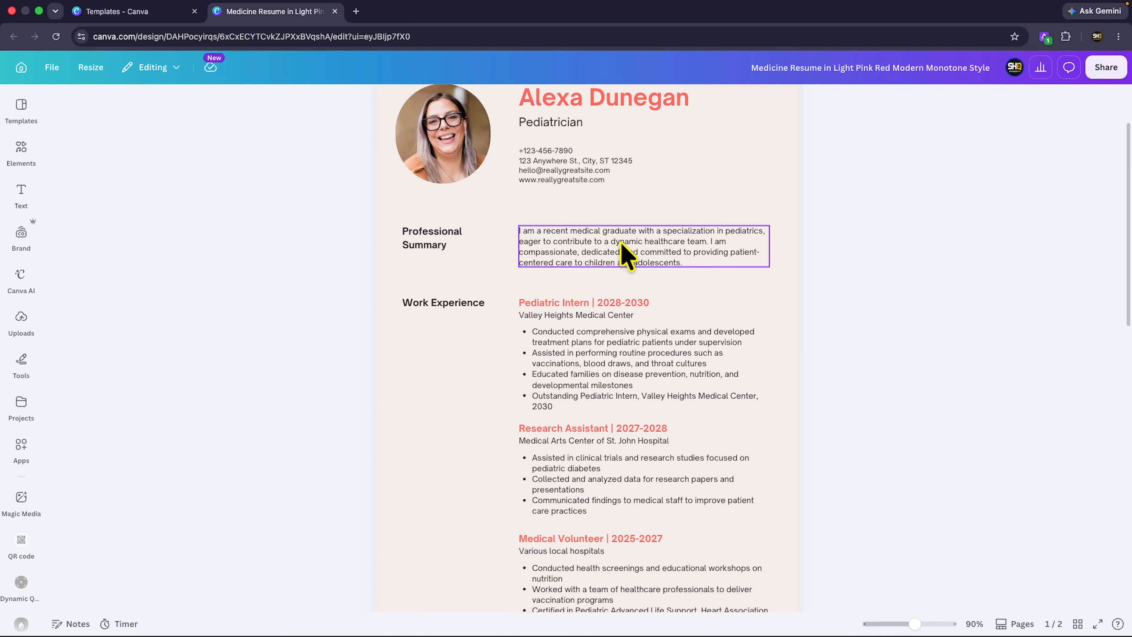
Step: Fill the circular photo frame on page 1 in turn with the uploaded Software HQ logo, the SHQ logo and the grey circle image
scroll(626, 254, "up", 2)
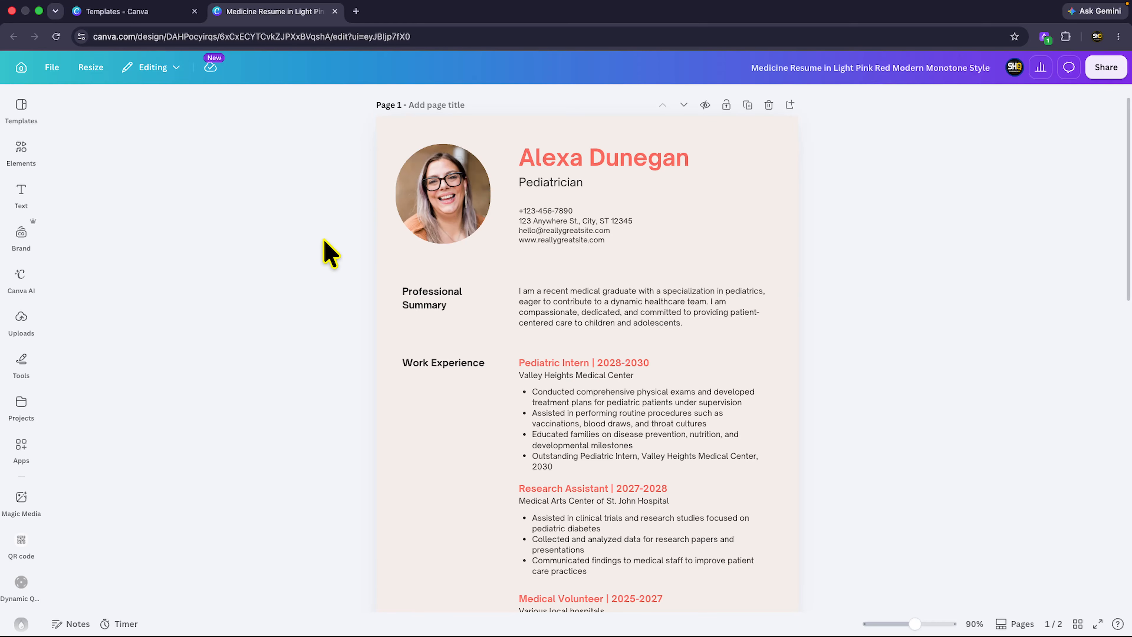
scroll(330, 254, "up", 3)
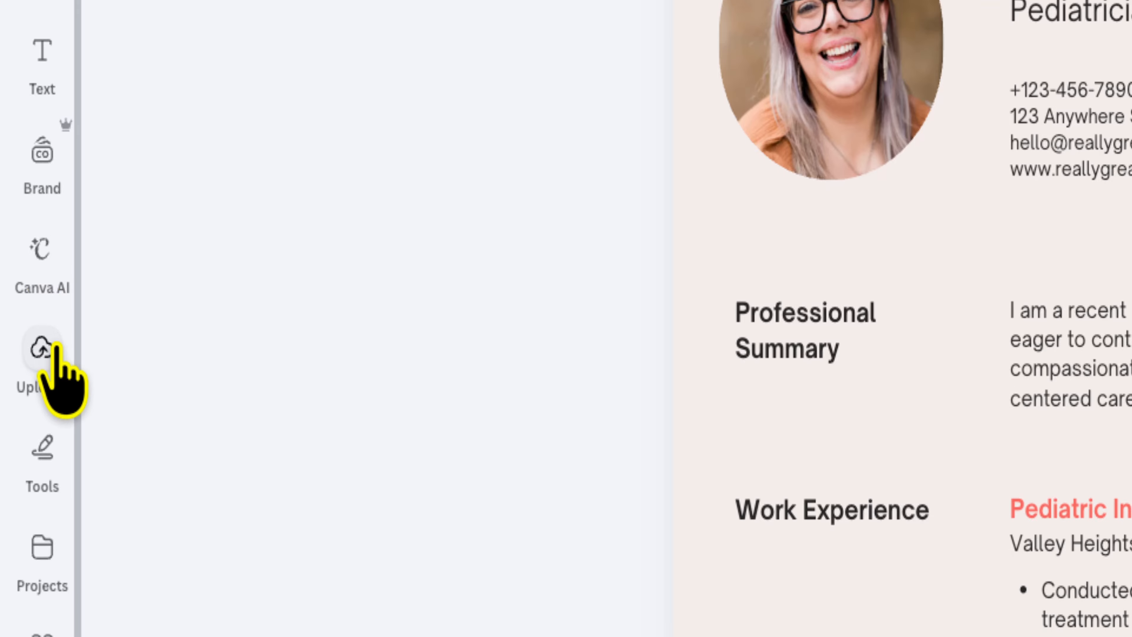
left_click(49, 350)
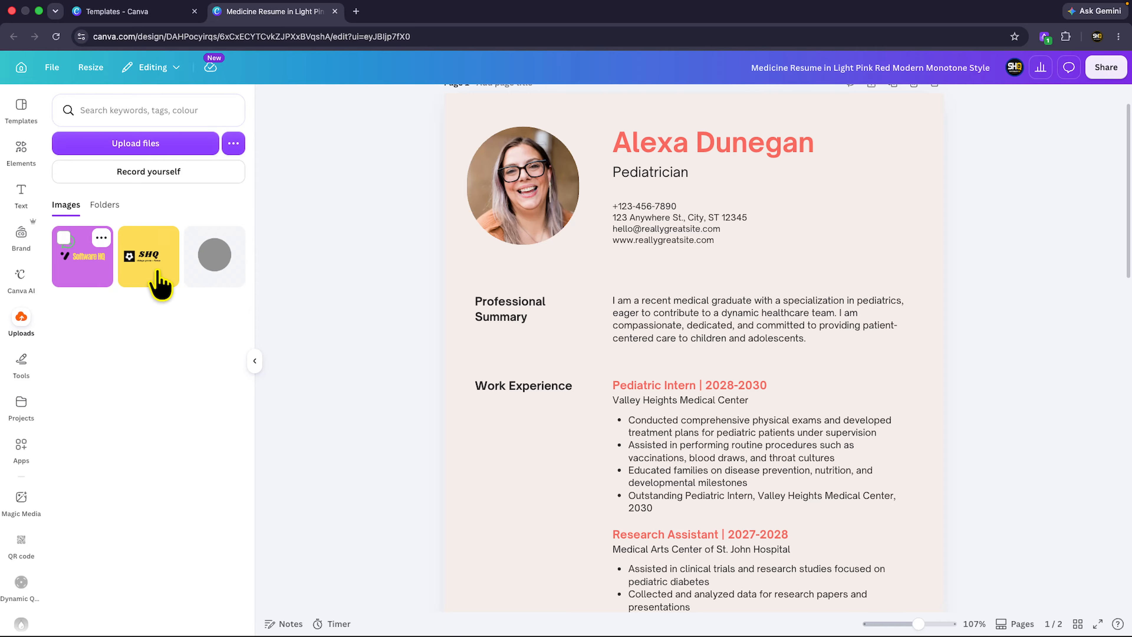
scroll(546, 223, "up", 1)
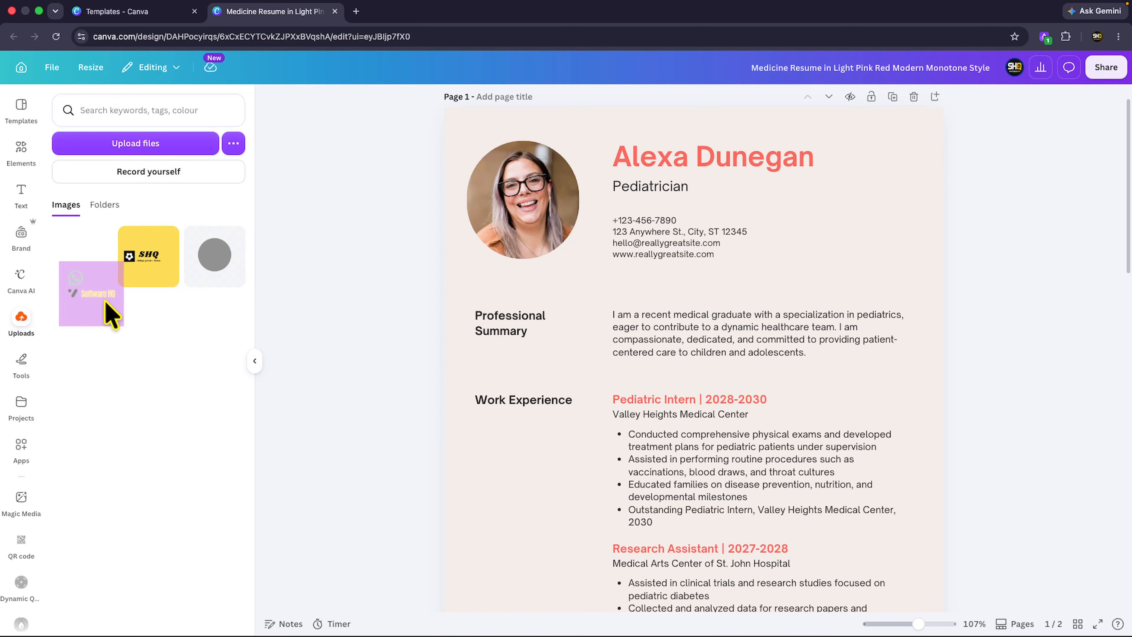
left_click_drag(110, 312, 487, 219)
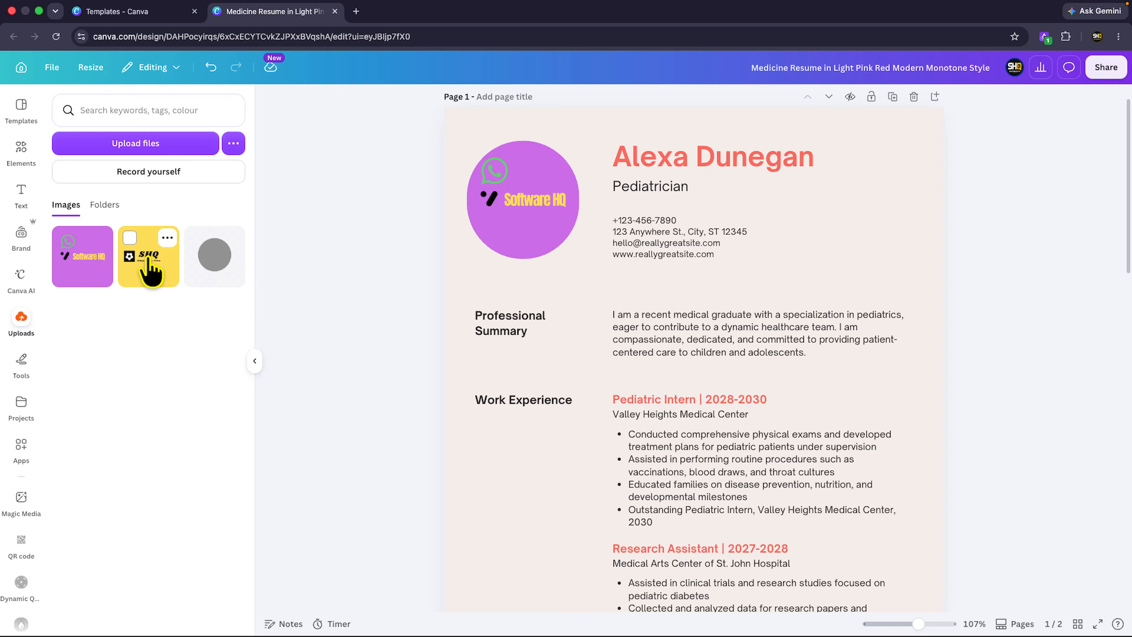
left_click_drag(151, 270, 500, 243)
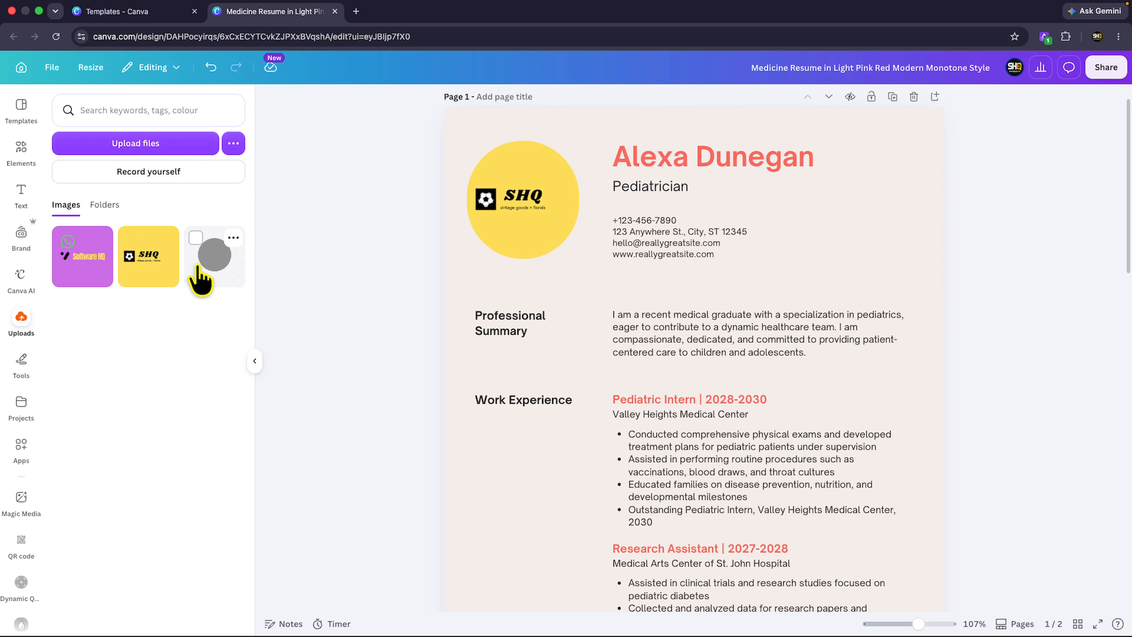
left_click_drag(200, 278, 488, 190)
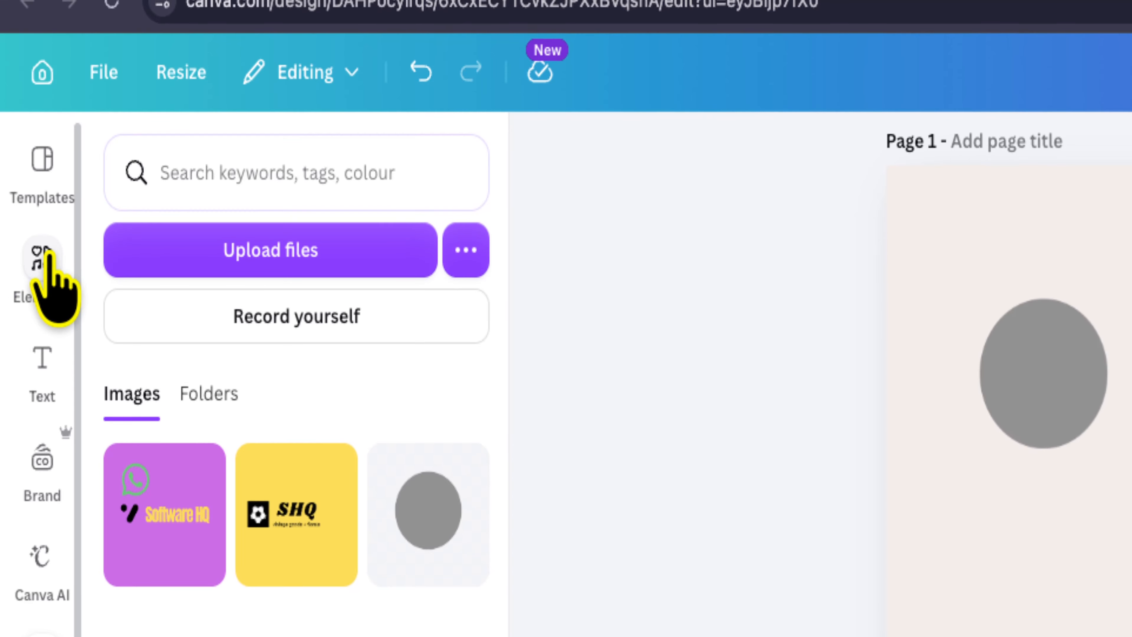
Step: Find the frame elements and display the full collection of basic-shape frames
left_click(43, 257)
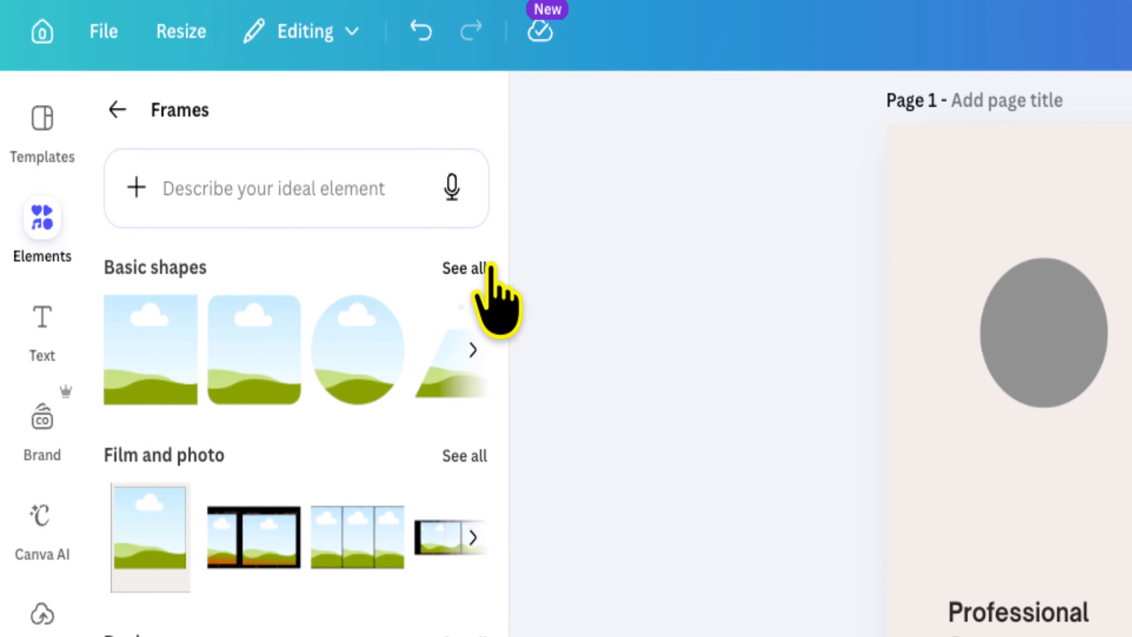
left_click(490, 267)
scroll(316, 276, "down", 3)
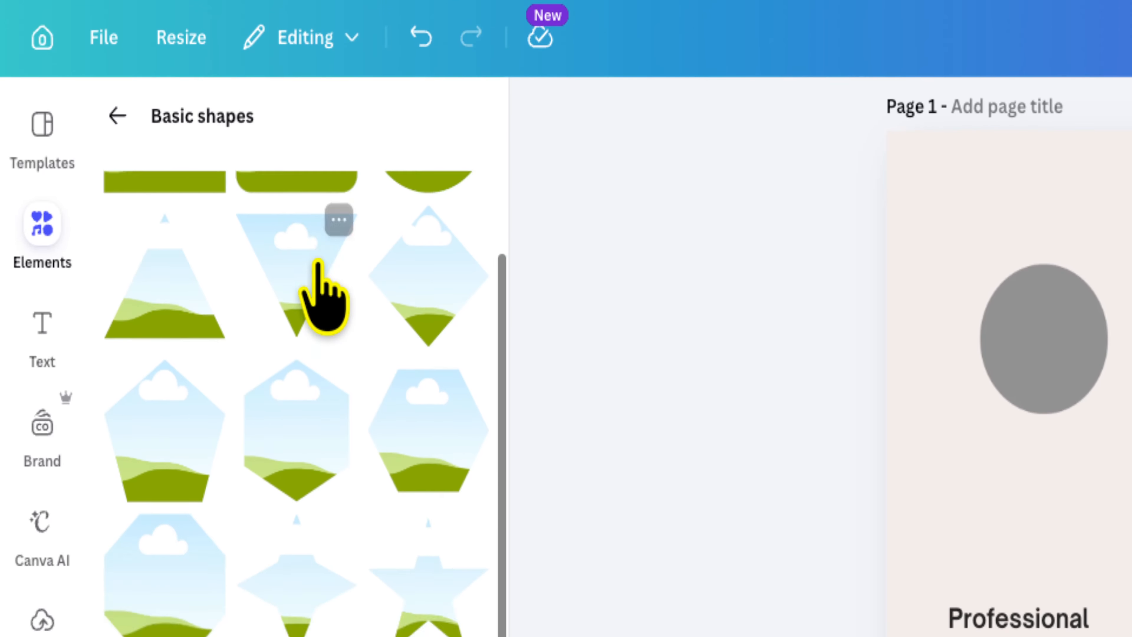
scroll(319, 268, "down", 10)
scroll(319, 267, "up", 15)
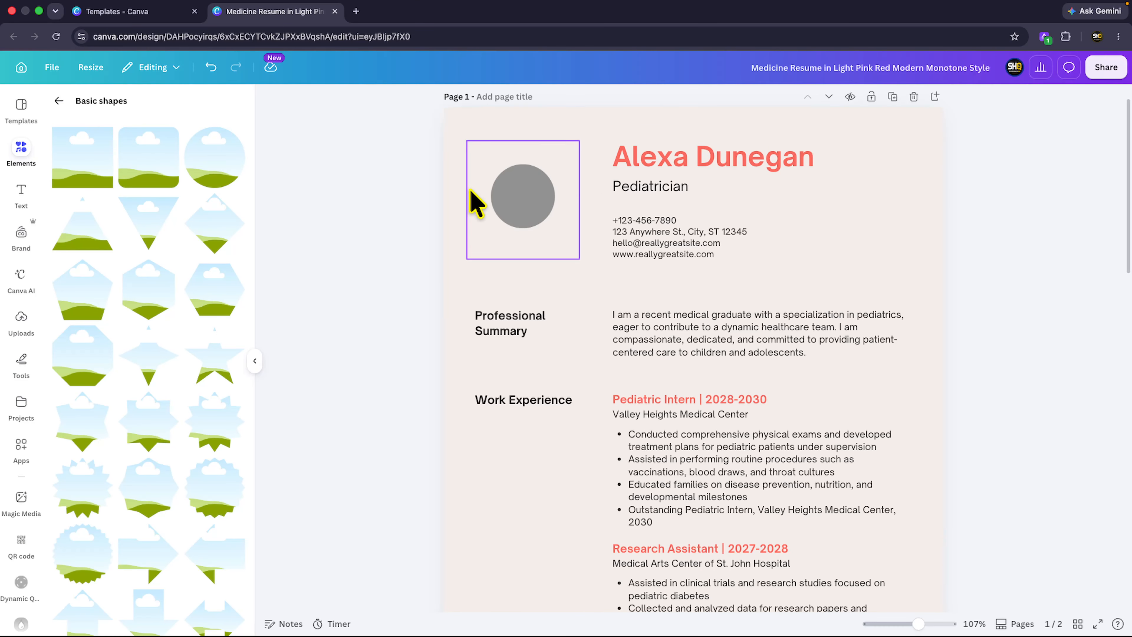
Step: Delete the grey circle image and its empty circular photo frame from page 1
left_click(502, 201)
key("Delete")
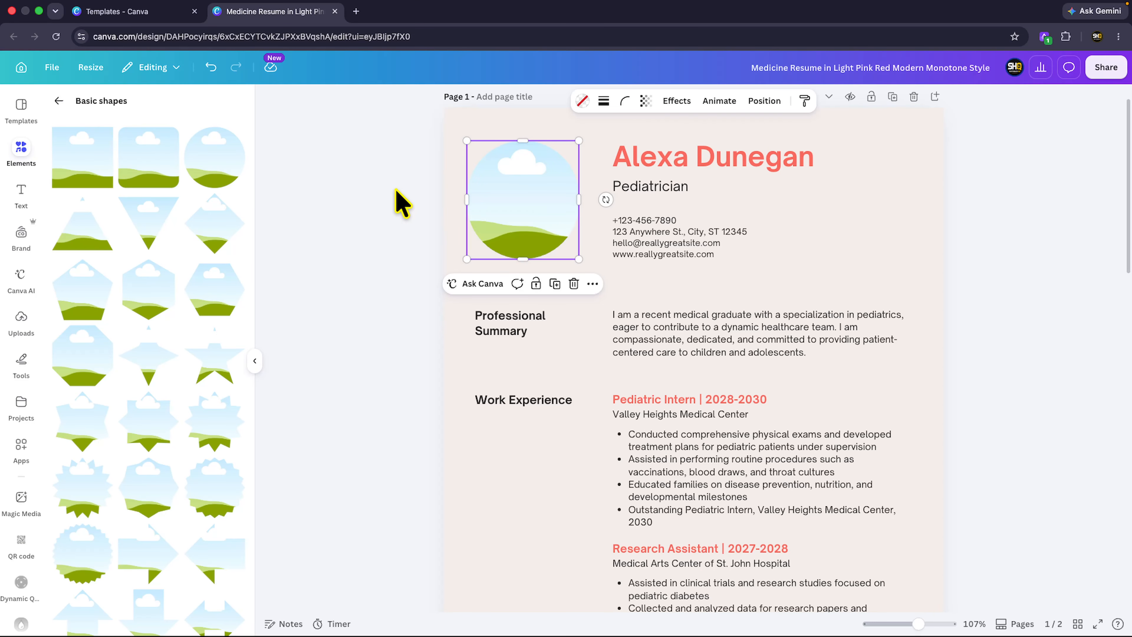
key("Delete")
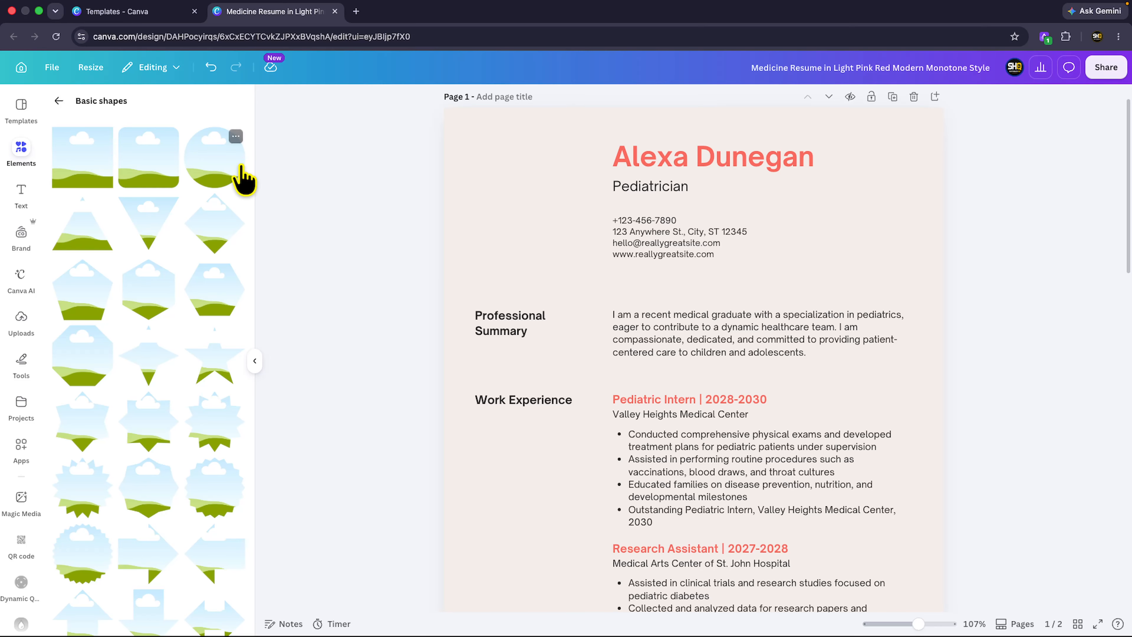
Step: Add a rounded square frame, shrink it to profile-photo size and position it beside the name heading
left_click_drag(165, 174, 494, 154)
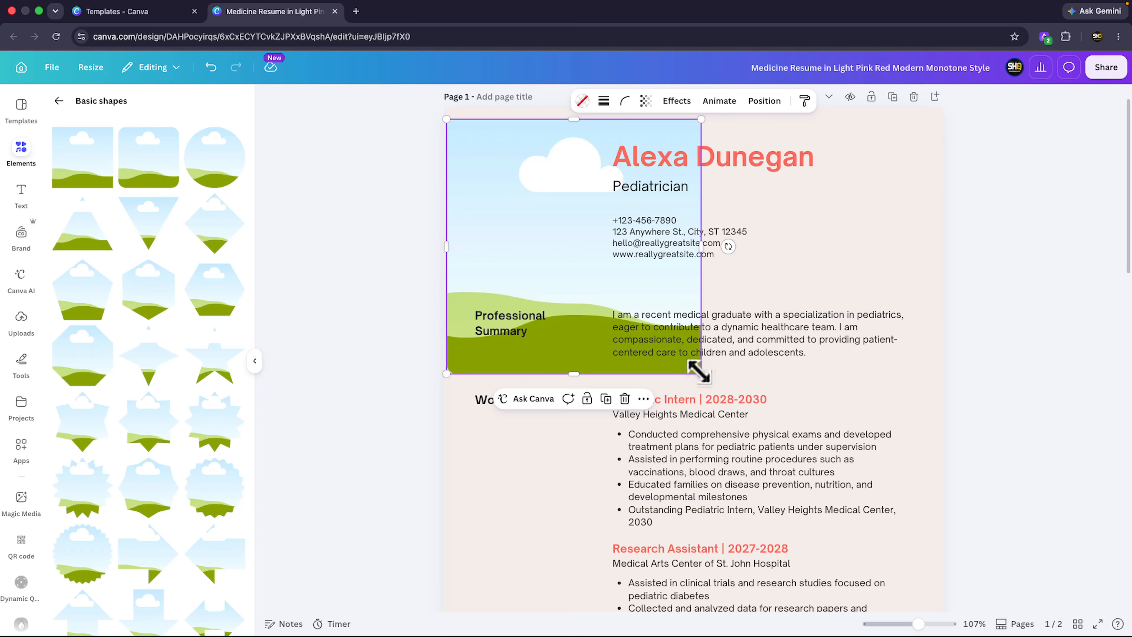
left_click_drag(699, 370, 559, 241)
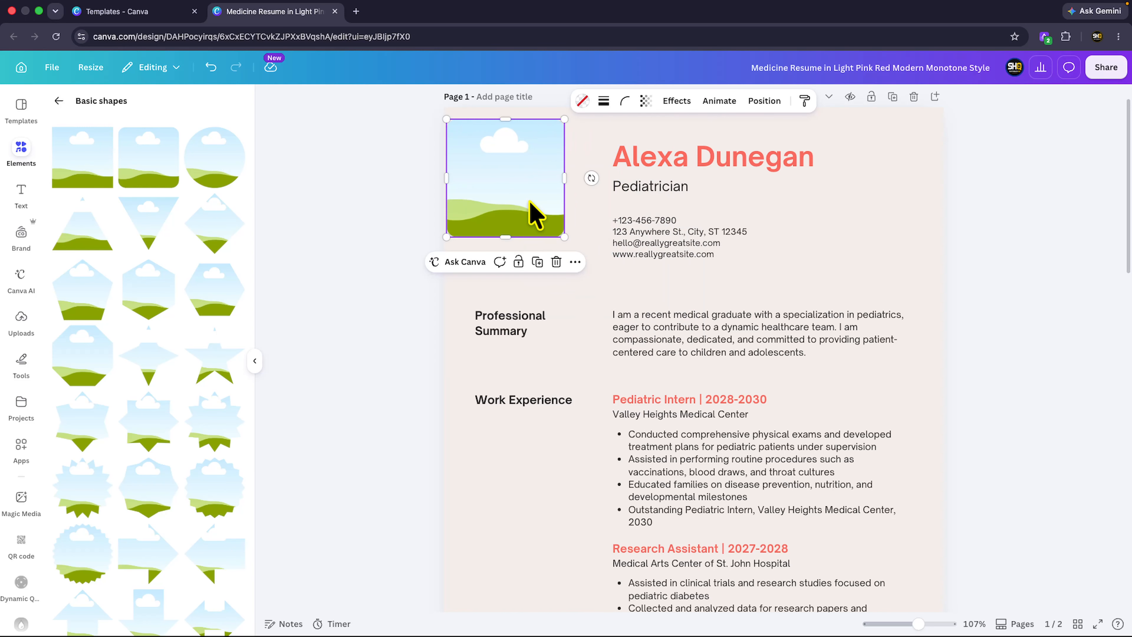
left_click_drag(529, 201, 550, 217)
left_click(381, 241)
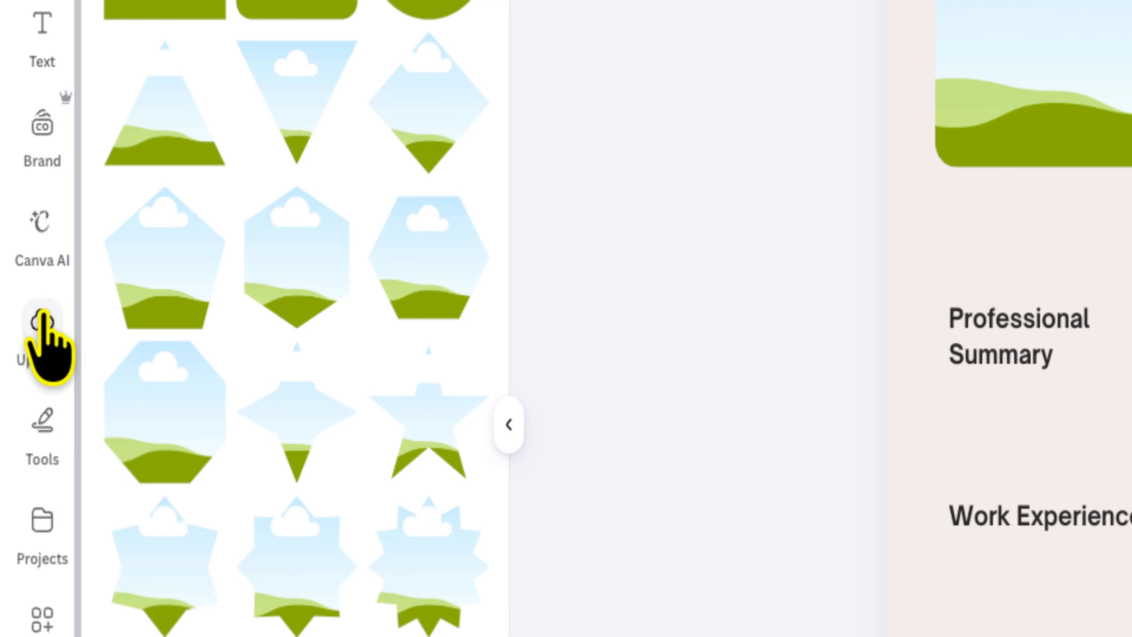
Step: Fill the rounded square frame with the uploaded purple Software HQ image
left_click(43, 321)
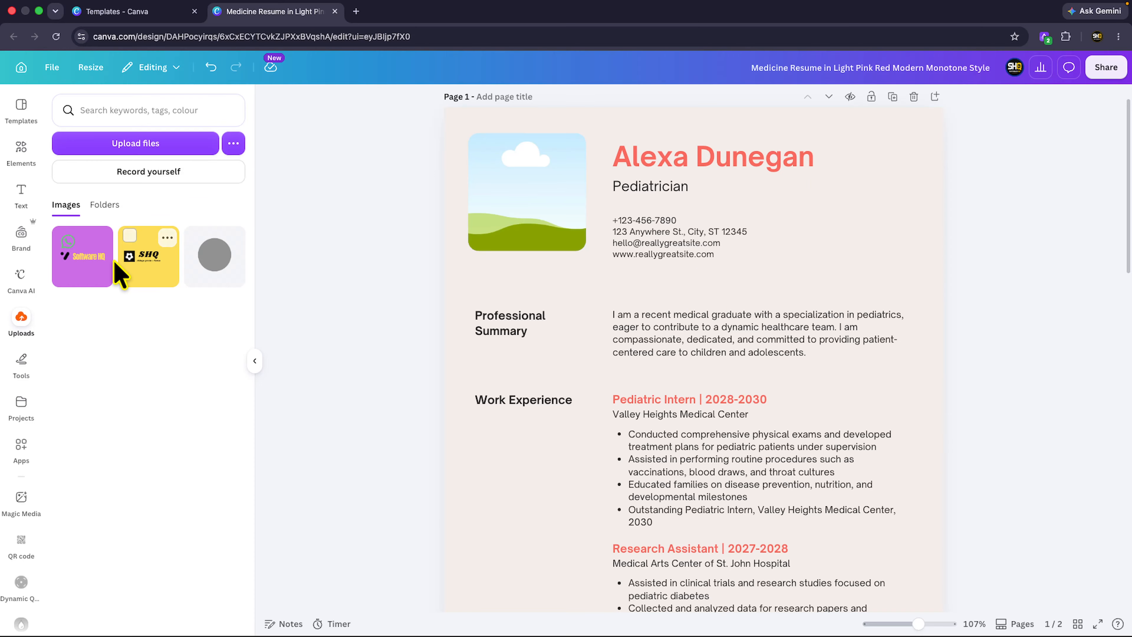
left_click_drag(103, 272, 176, 319)
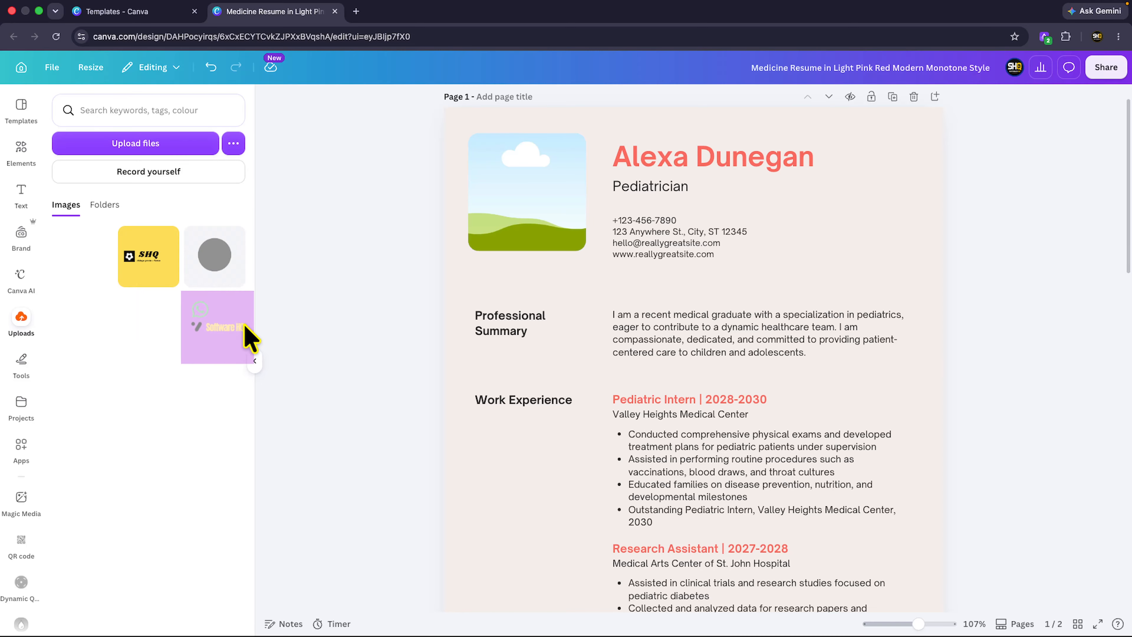
left_click_drag(245, 325, 484, 217)
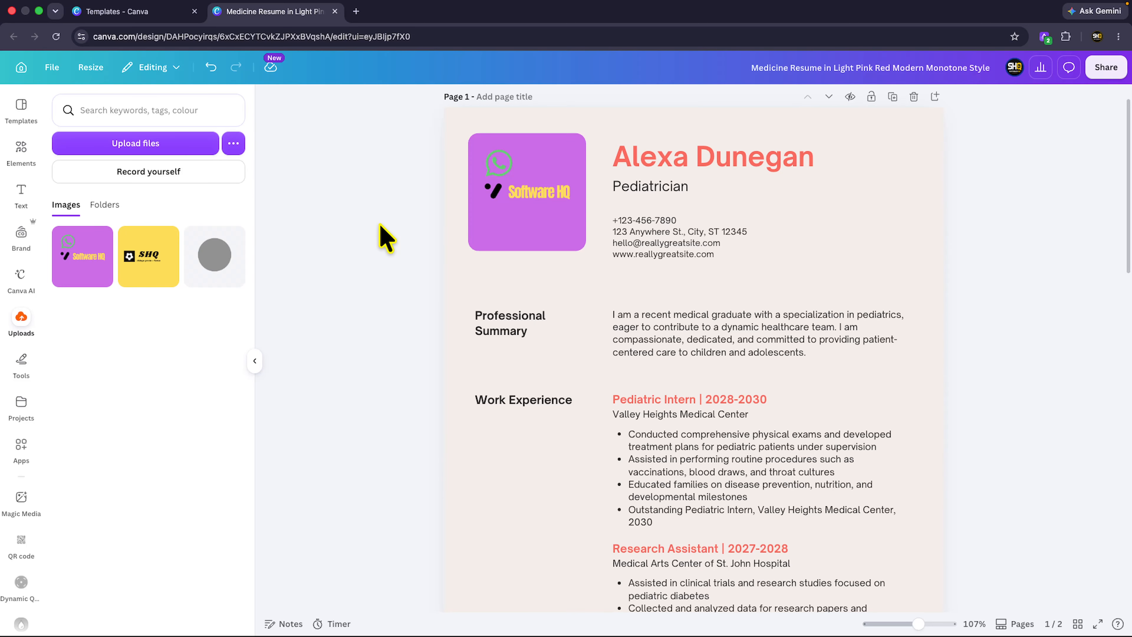